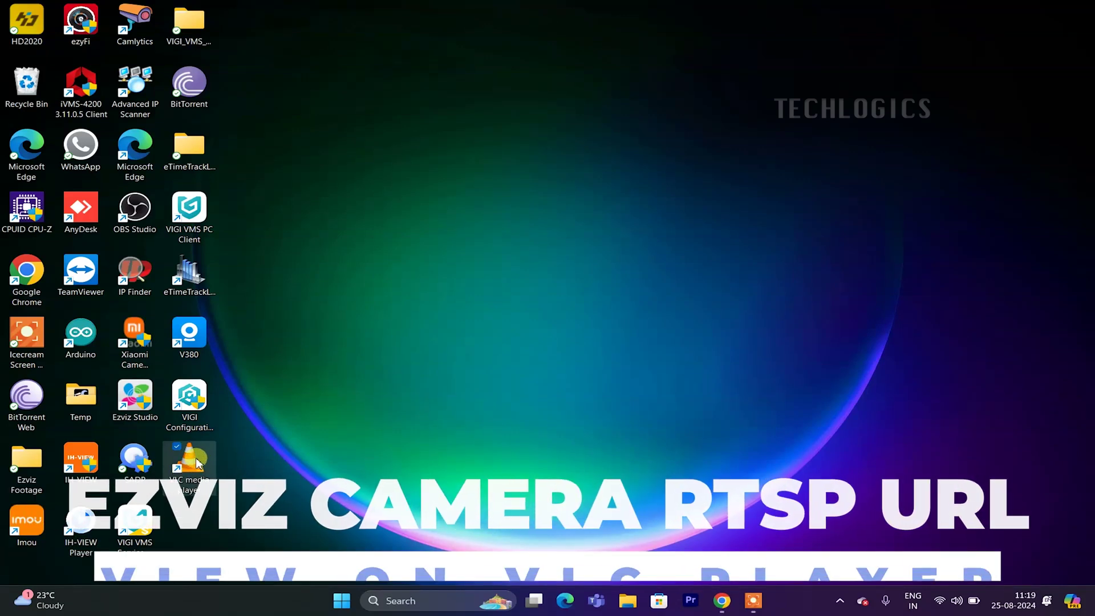
Step: Launch VLC and open the Network tab of the Open Media window
double_click(197, 463)
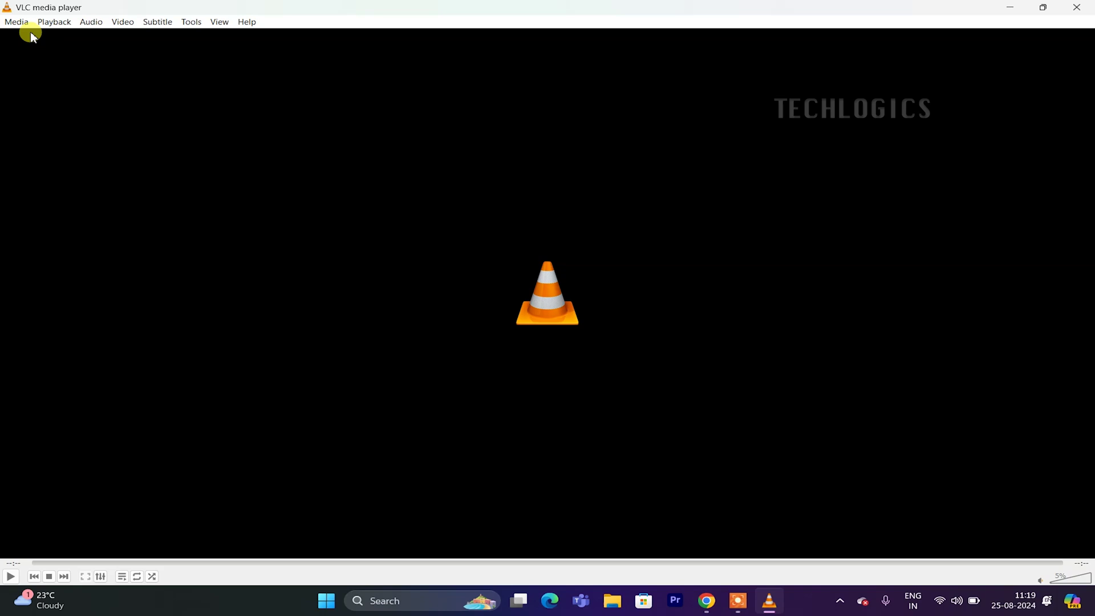
left_click(20, 21)
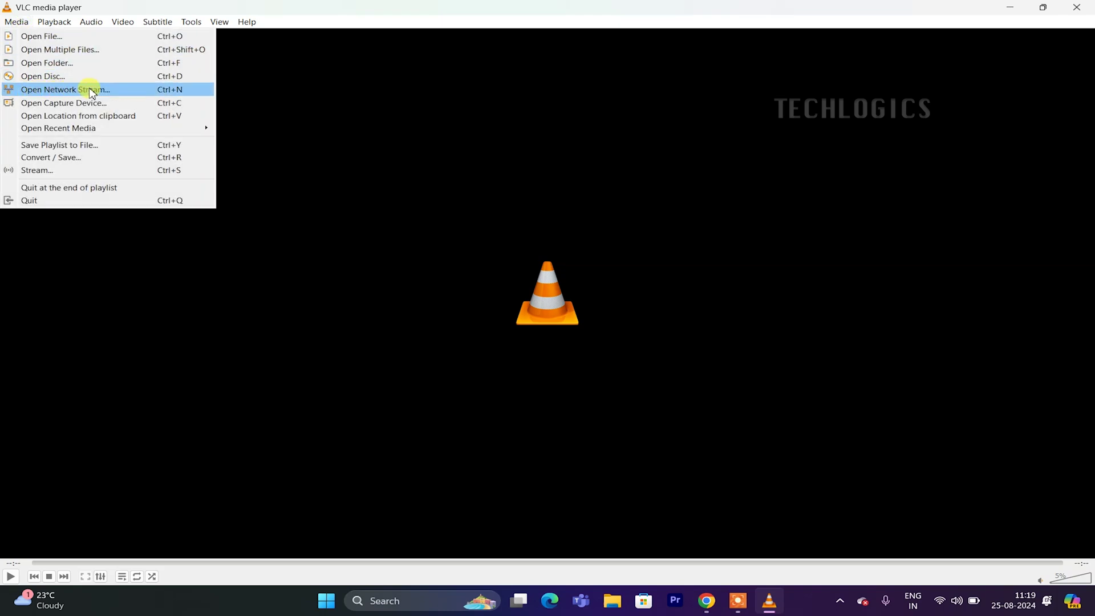
left_click(138, 94)
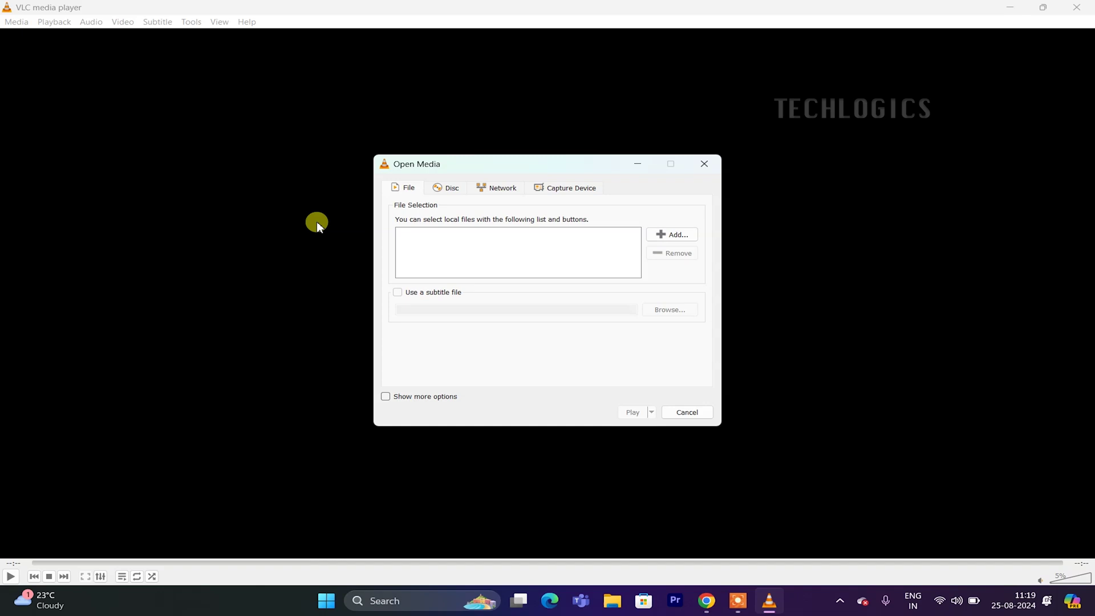
left_click(509, 192)
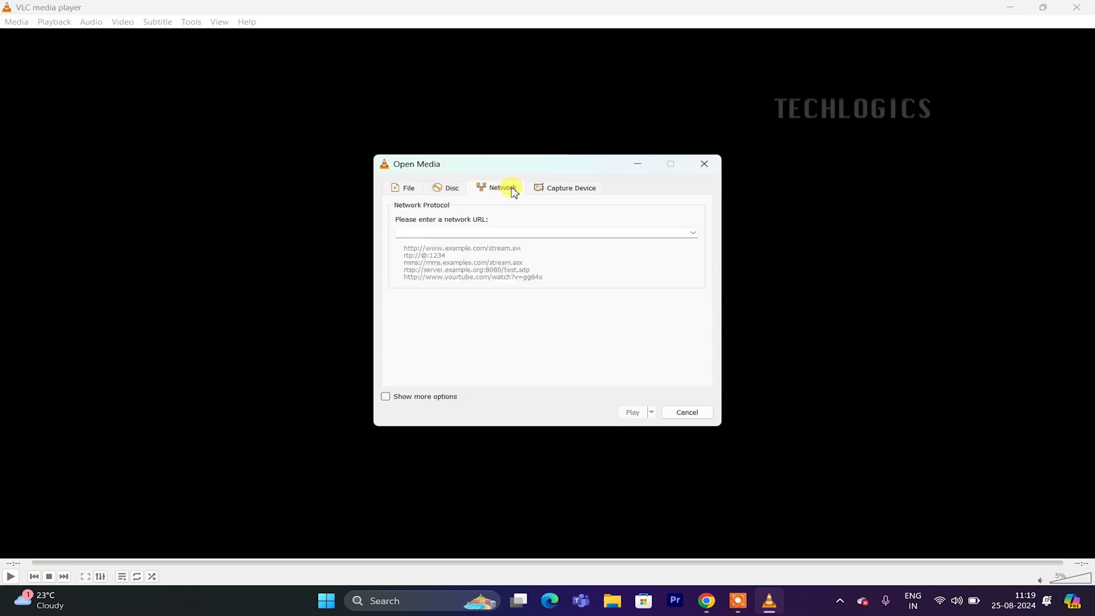
Step: Type rtsp://admin: and the camera's verification code into the network URL, clearing autocomplete suggestions
left_click(491, 231)
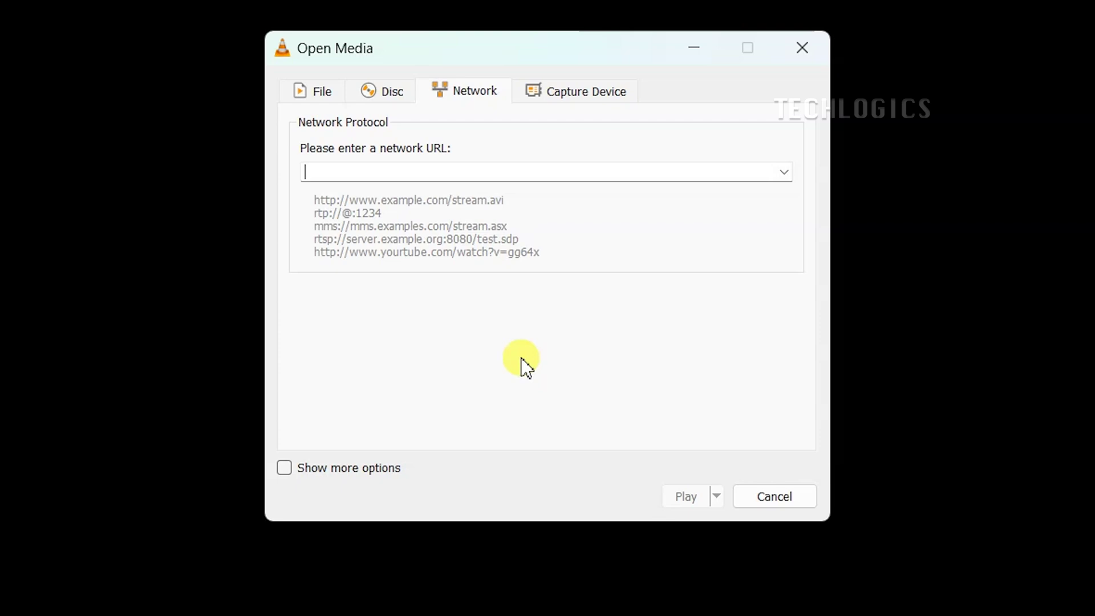
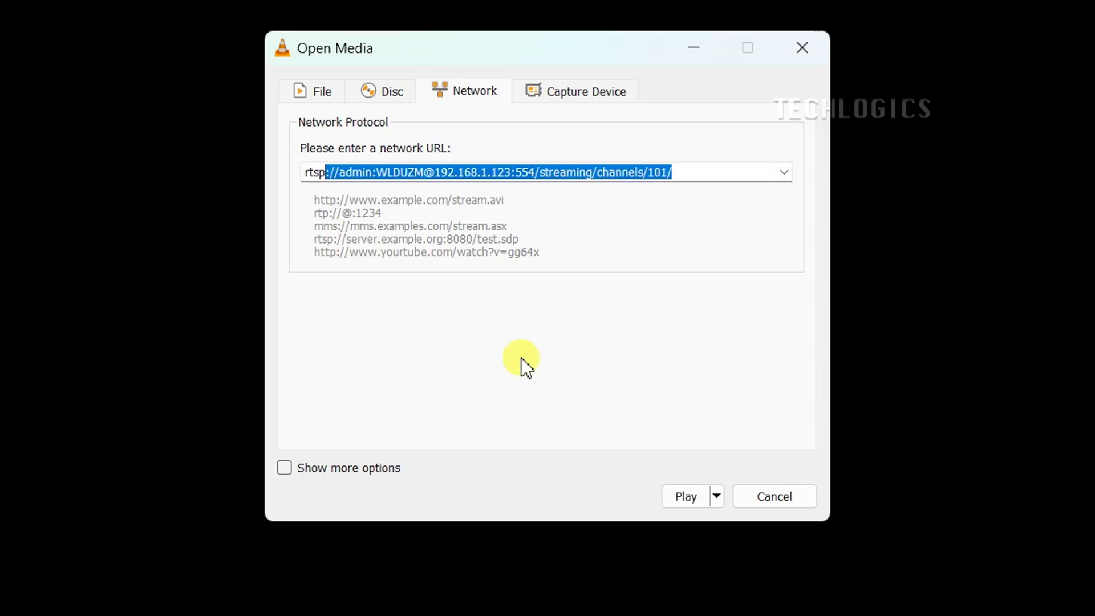
key("Delete")
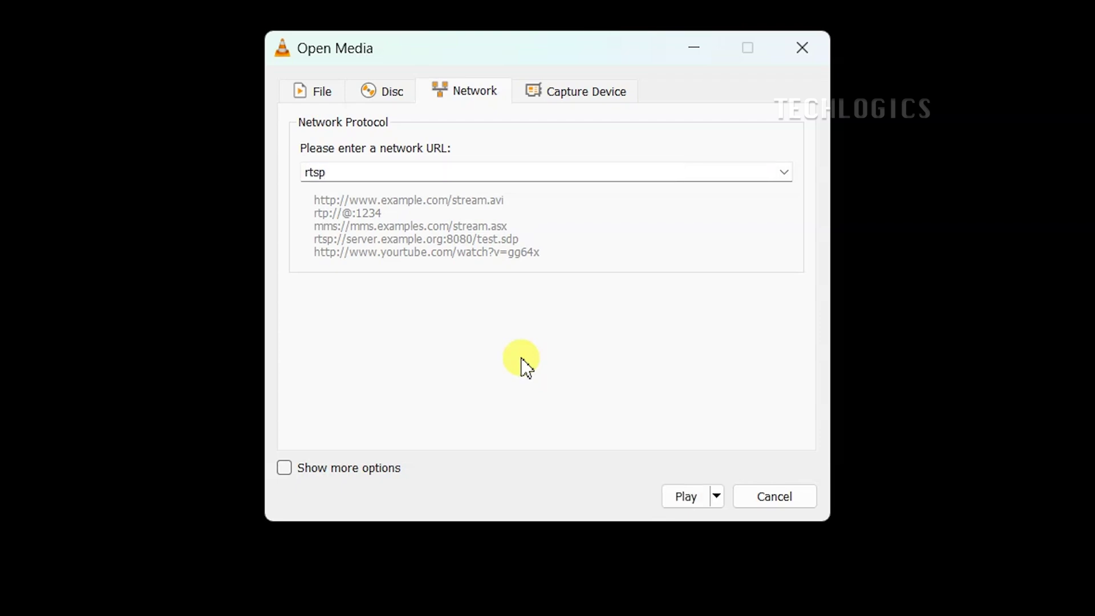
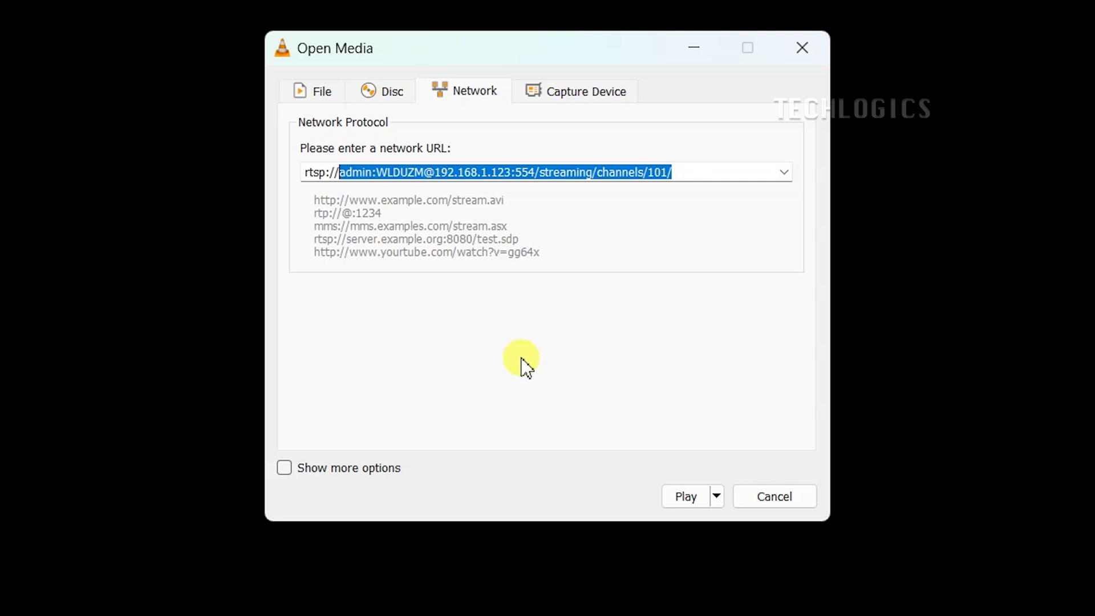
key("Delete")
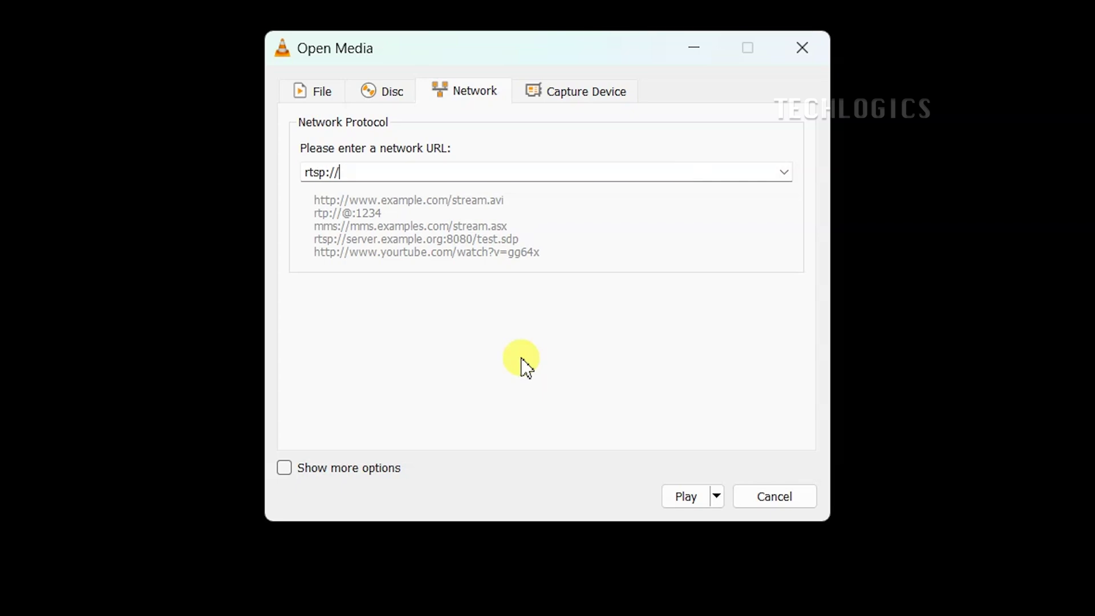
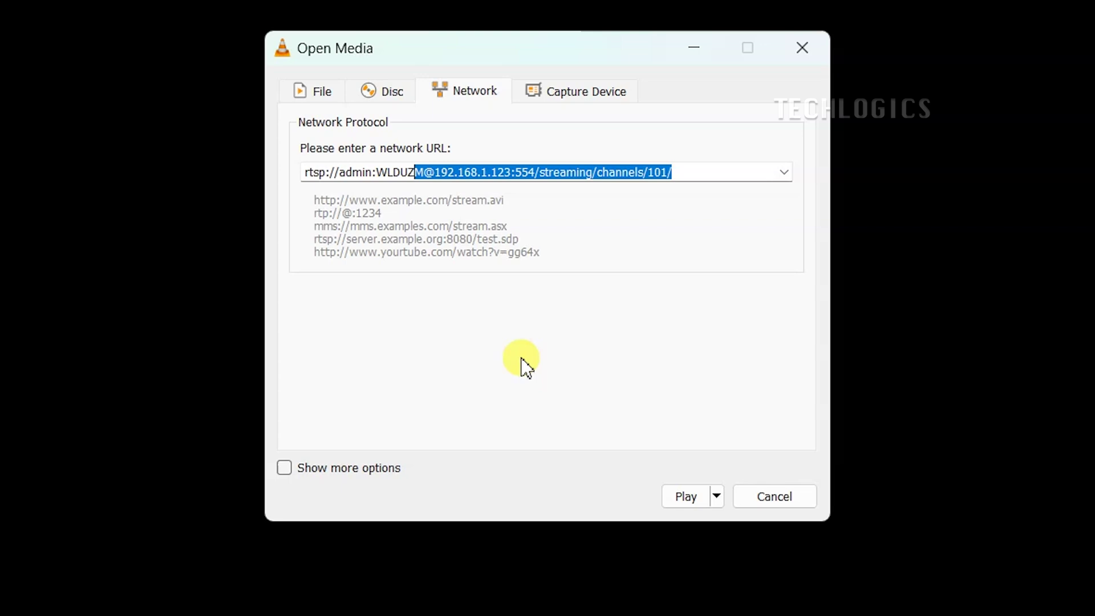
key("Delete")
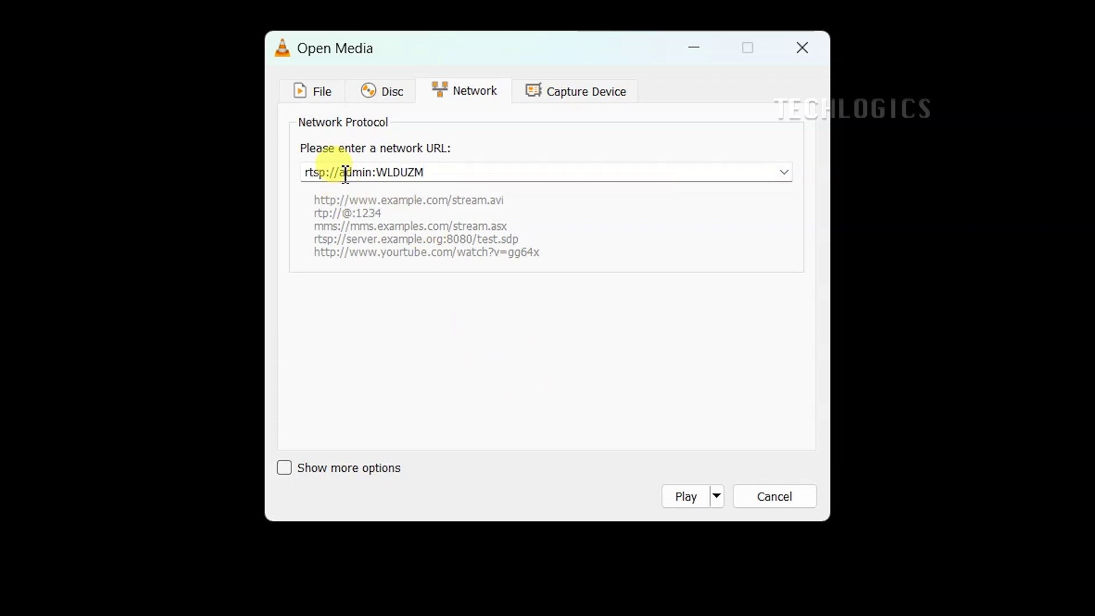
left_click_drag(340, 173, 427, 176)
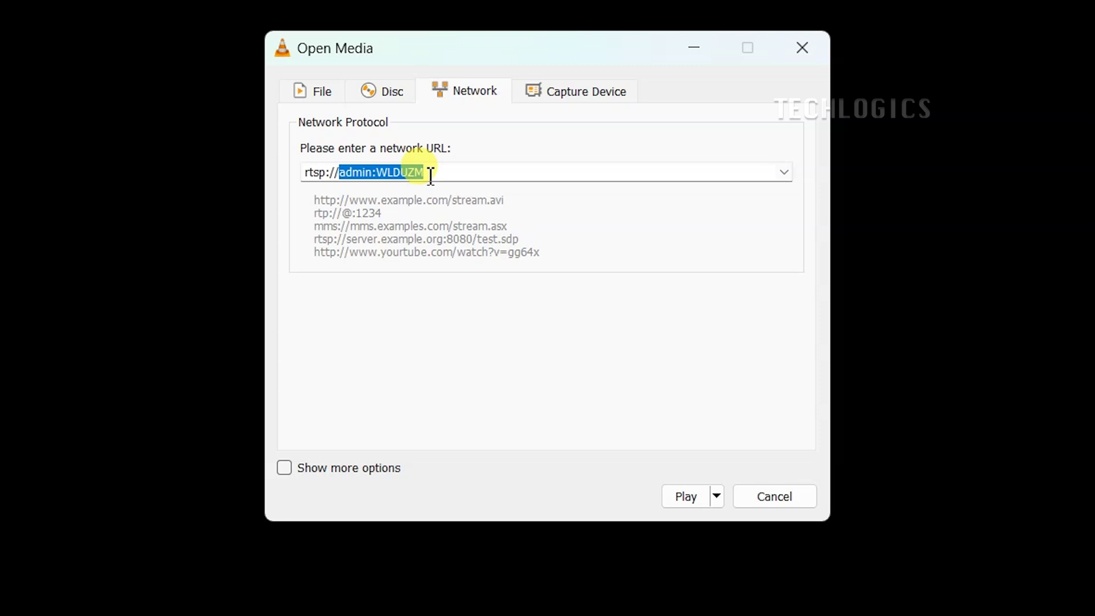
left_click(430, 176)
type("@")
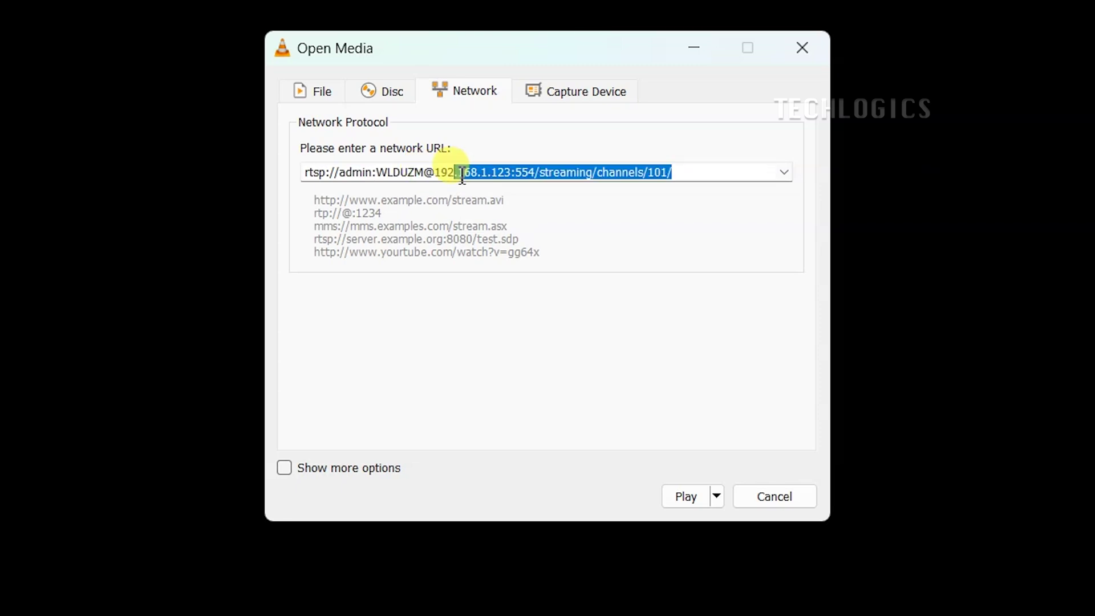
type("192.168.1.123")
key("Delete")
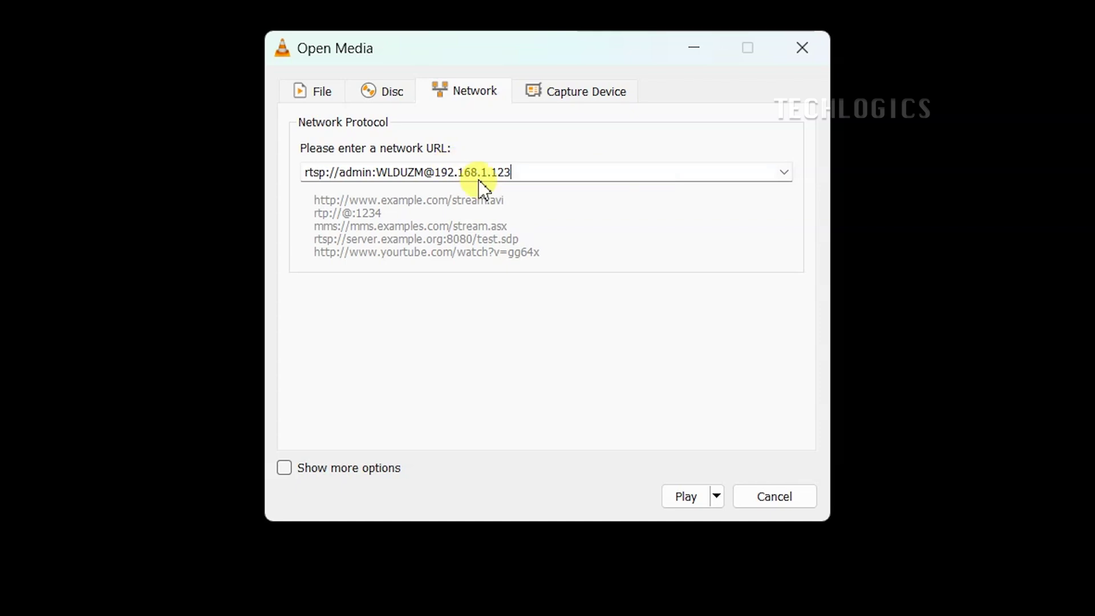
left_click_drag(512, 172, 439, 172)
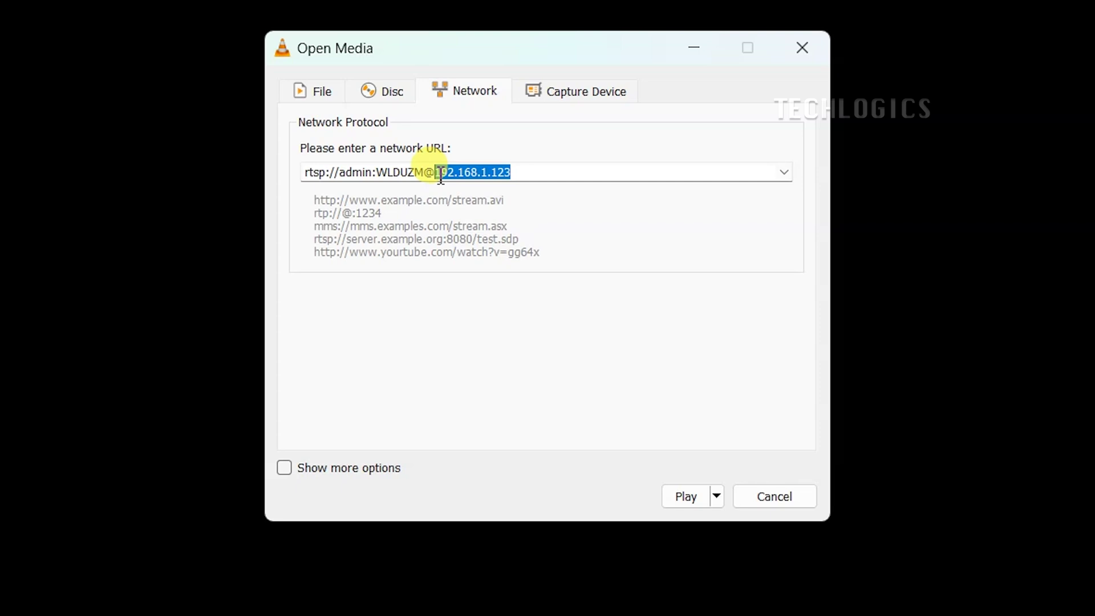
left_click(522, 172)
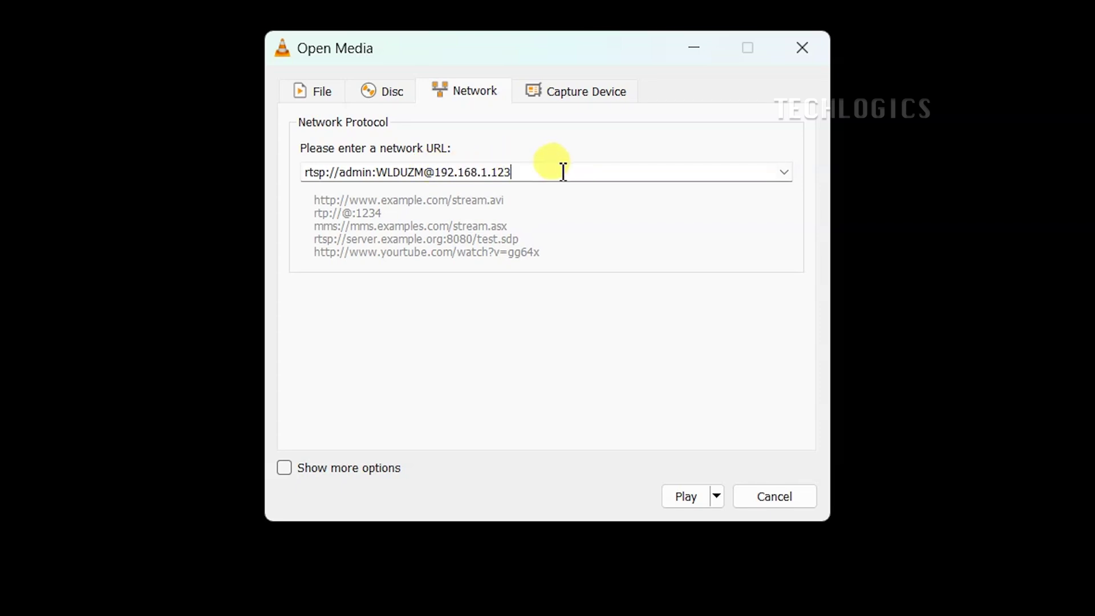
Step: Append /streaming/channels/101/ to the URL and check the path and channel number
type("/streaming/")
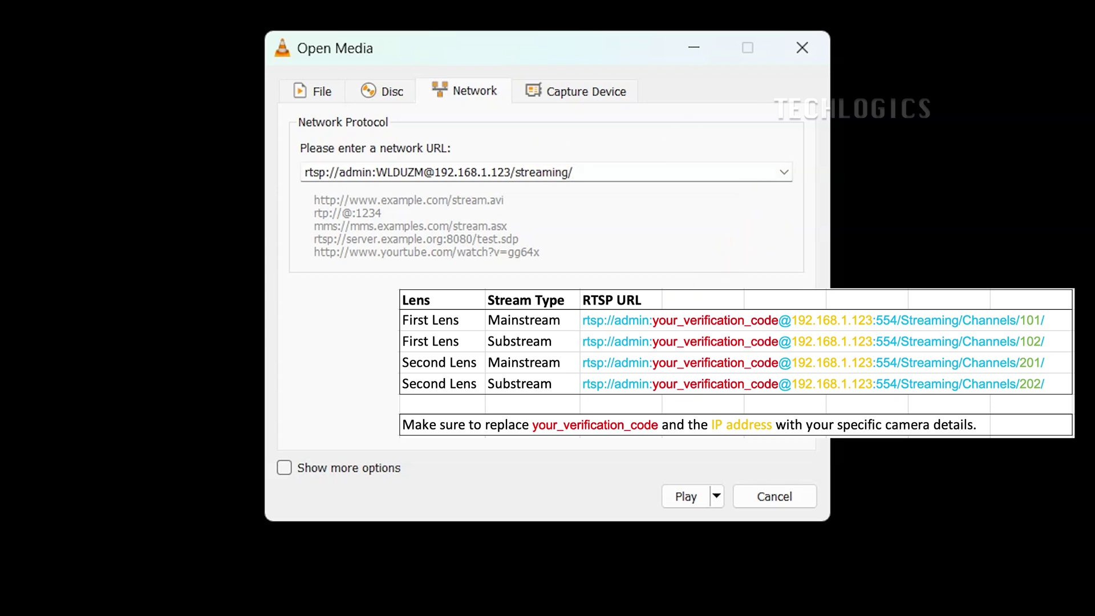
type("channels/101/")
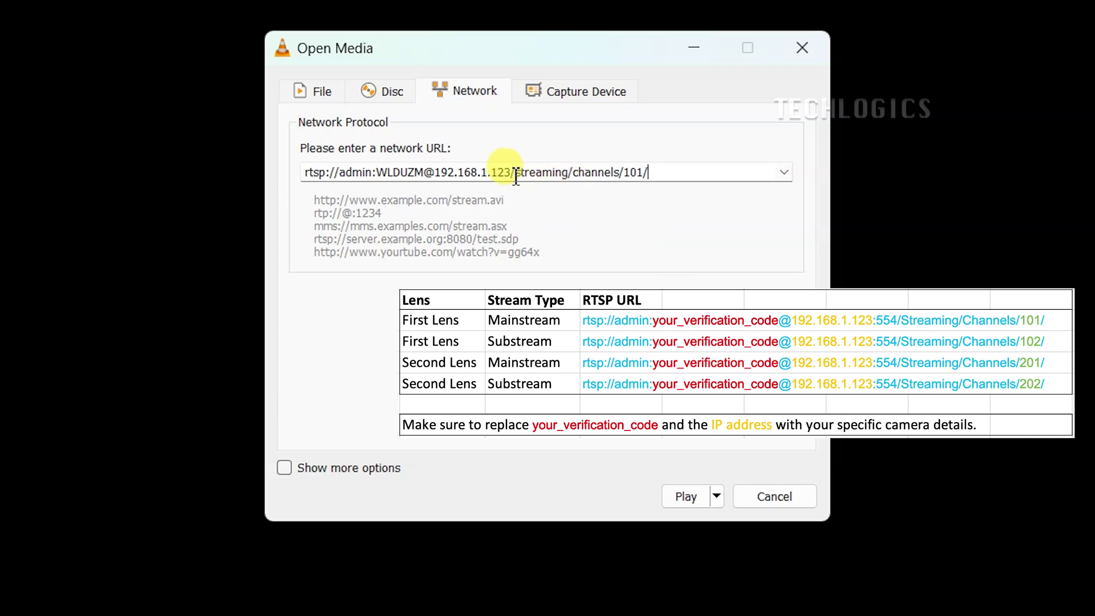
left_click_drag(516, 177, 641, 173)
left_click(656, 172)
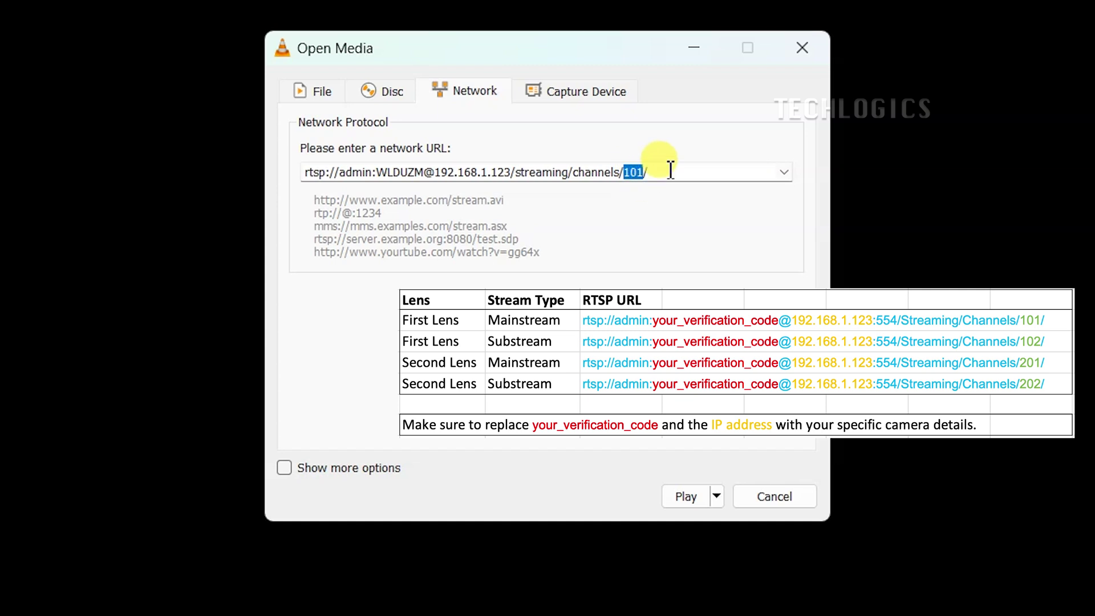
left_click(668, 170)
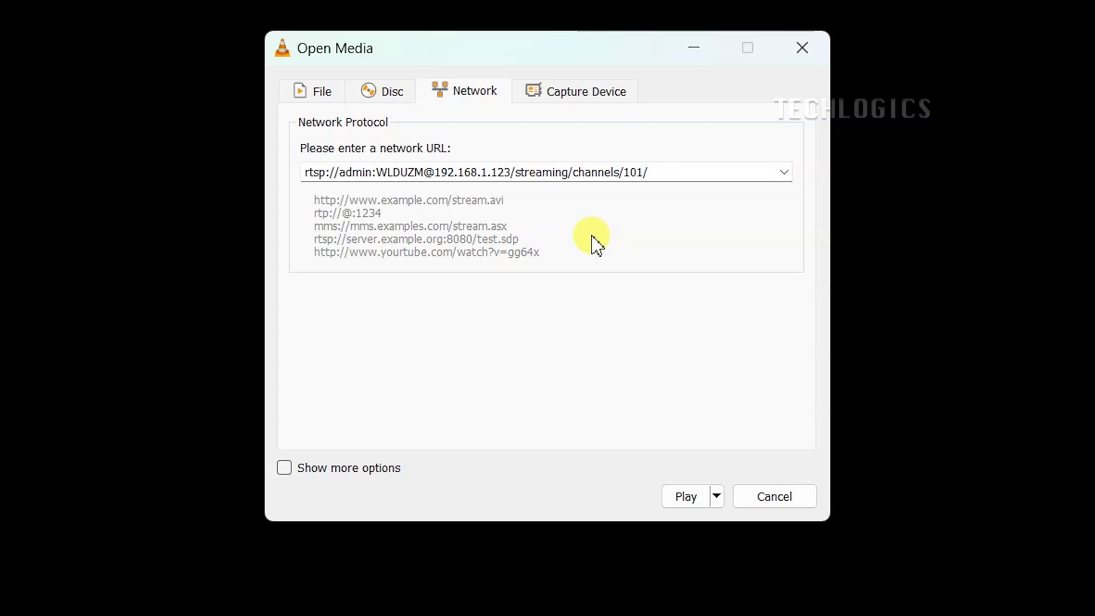
Step: Play the channels/101 main stream and turn the volume up
left_click(673, 496)
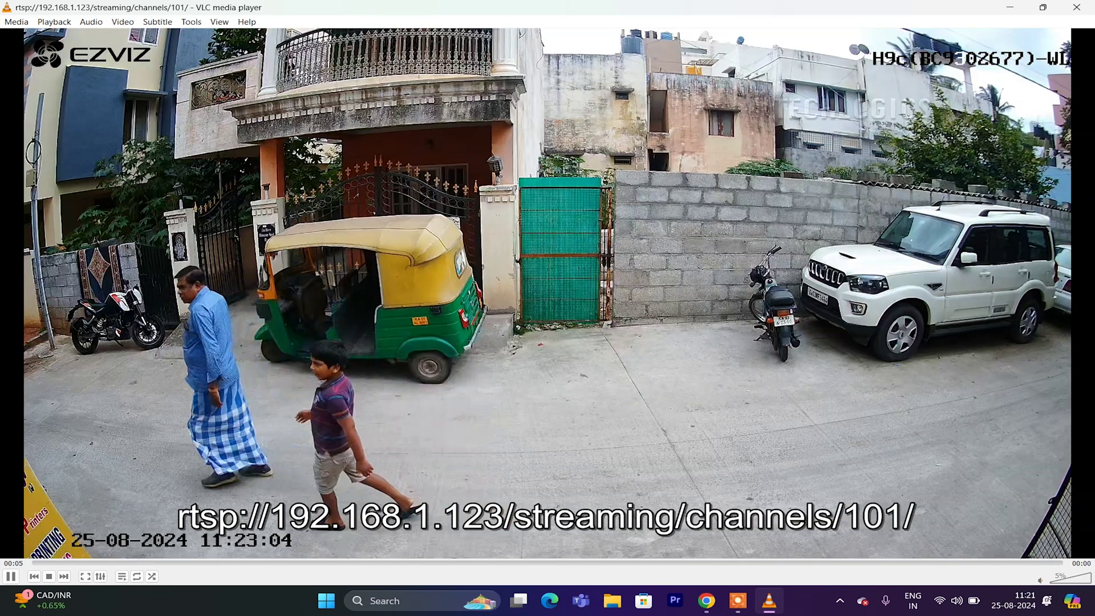
left_click(1061, 574)
scroll(1062, 573, "up", 1)
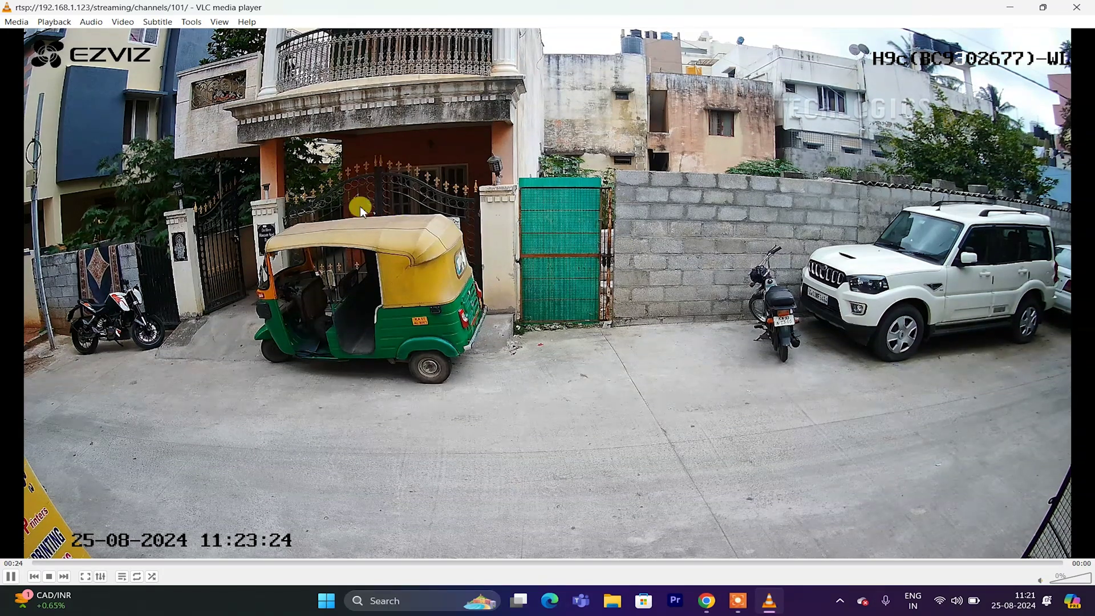
Step: Reopen the network stream, change the URL ending to channels/102/, and play it
left_click(25, 24)
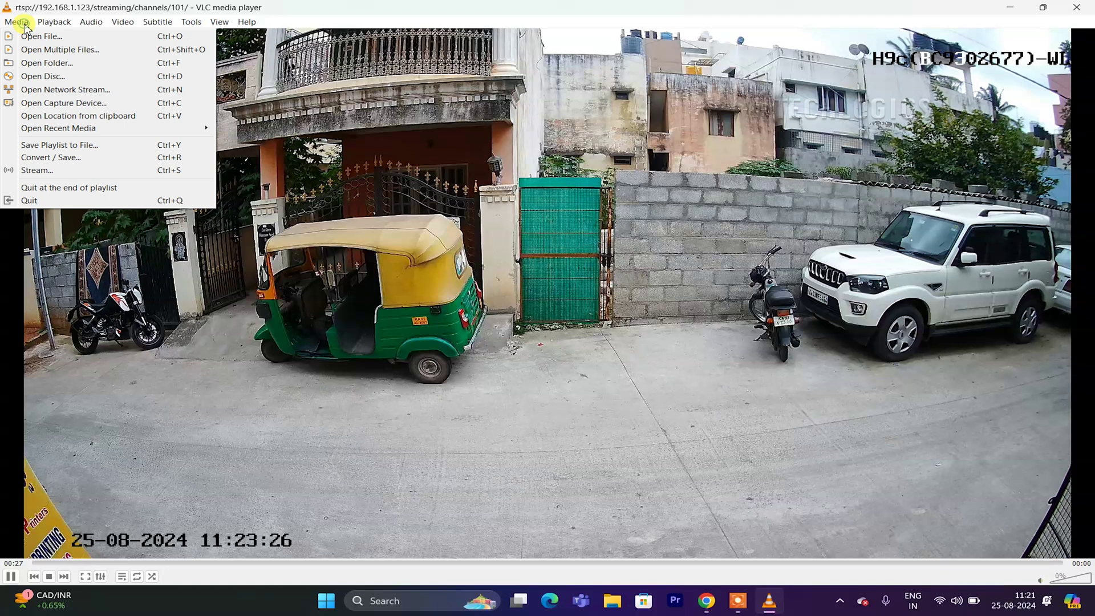
left_click(94, 89)
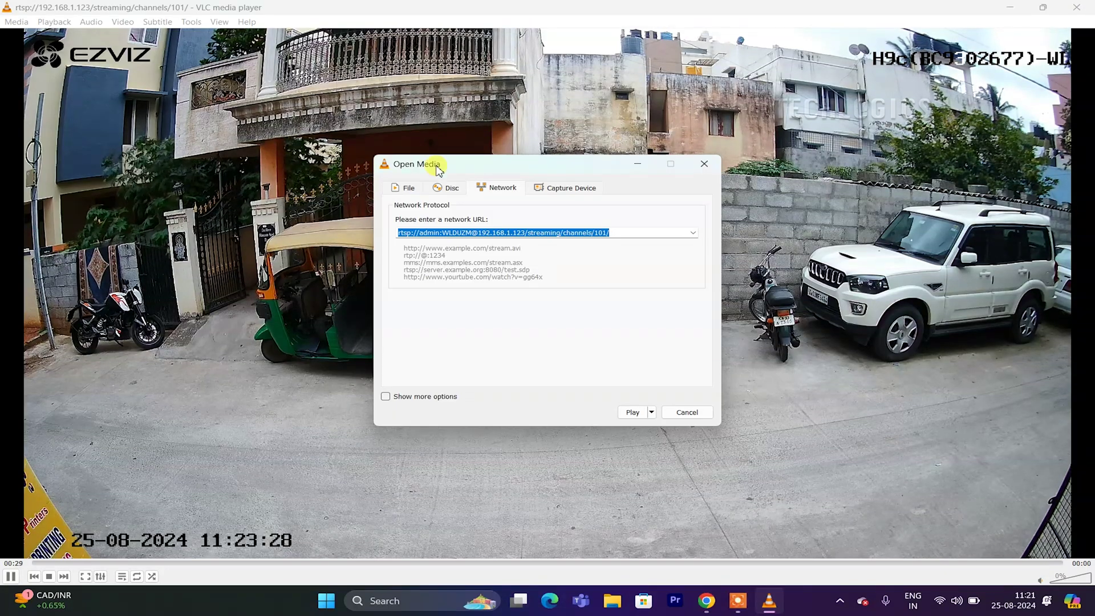
left_click(619, 234)
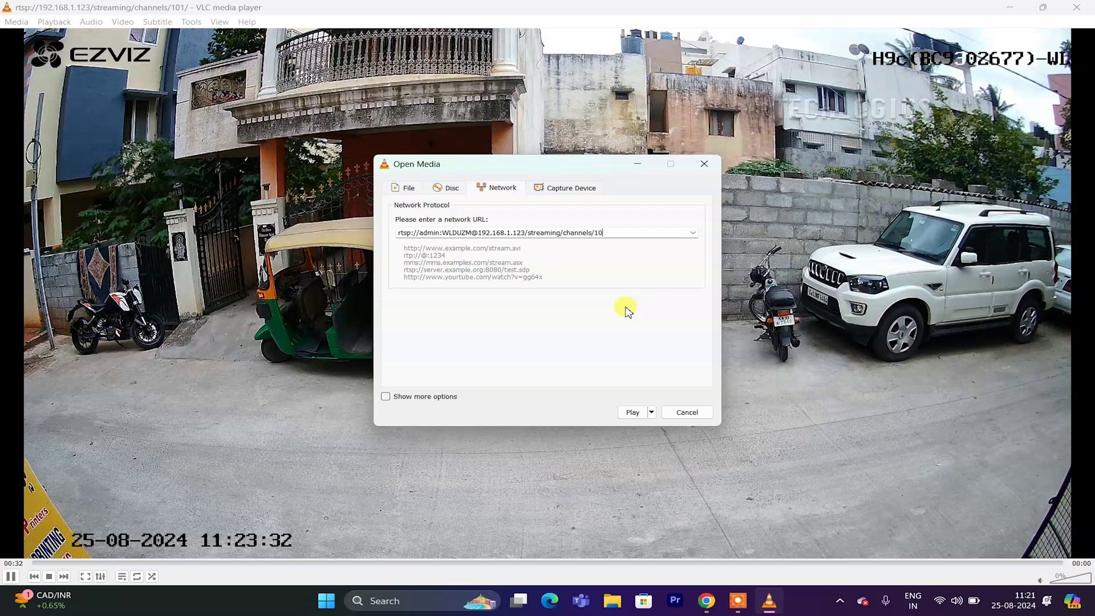
type("/")
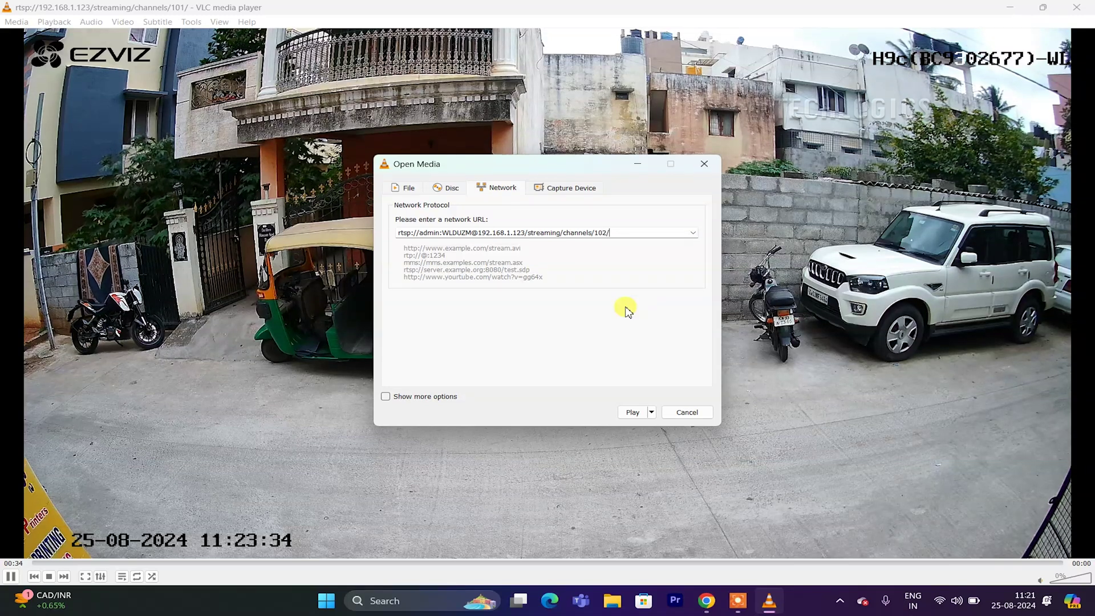
left_click(628, 416)
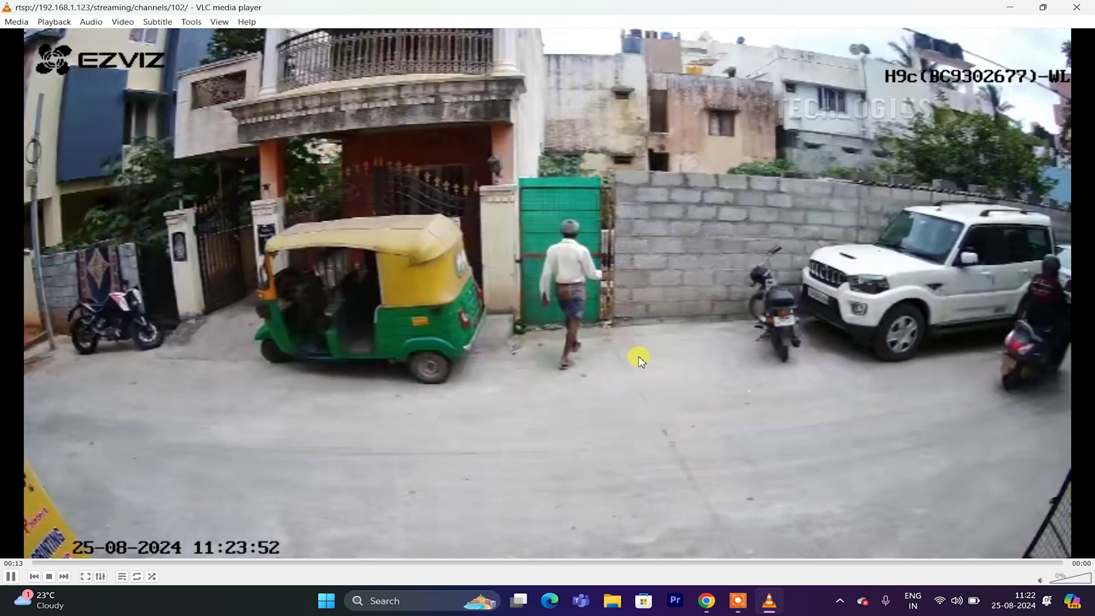
Step: Reopen the network stream, change the URL ending to channels/201/, and play it
left_click(16, 22)
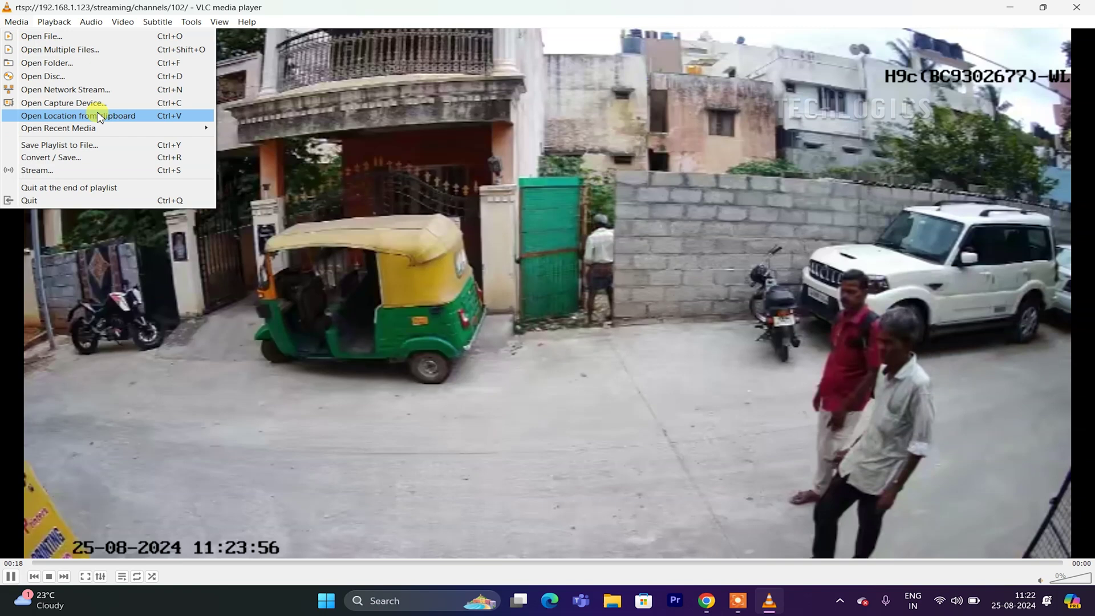
left_click(109, 89)
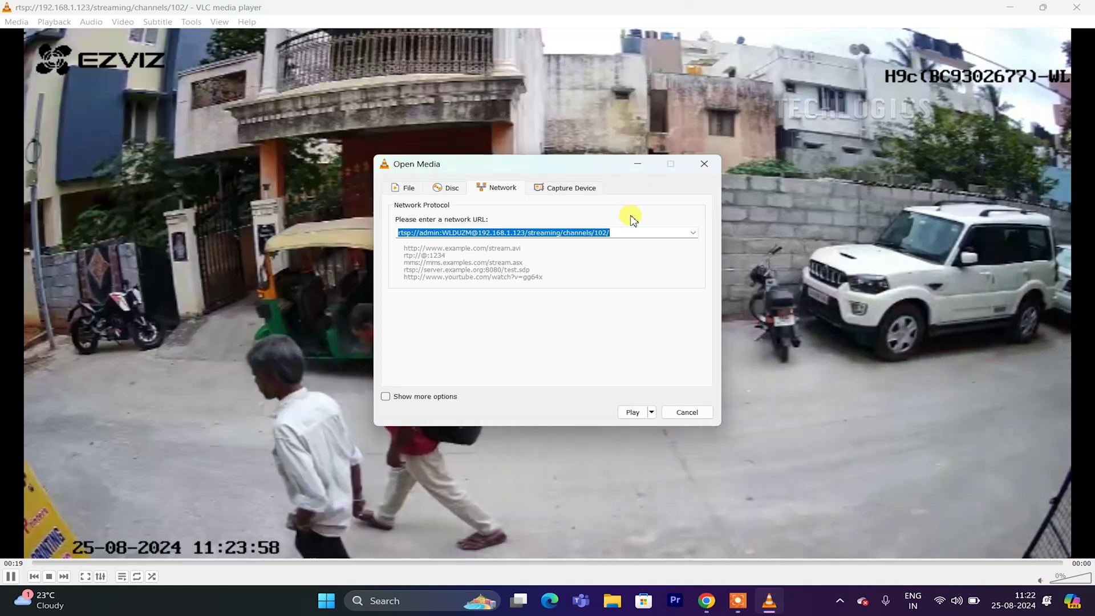
left_click(625, 232)
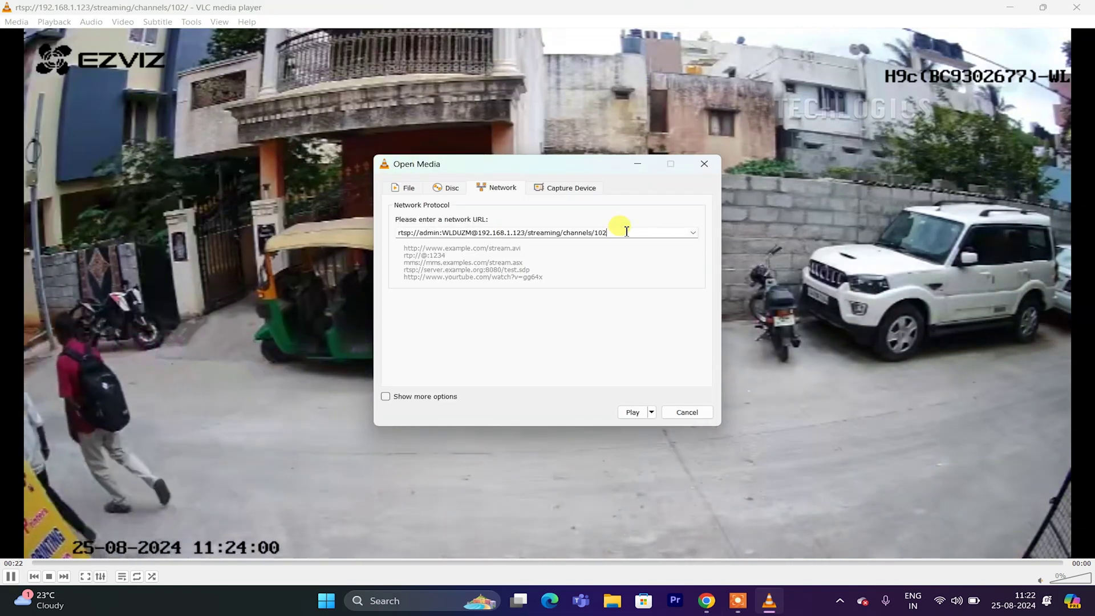
key("BackSpace")
key("BackSpace")
key("BackSpace")
key("BackSpace")
type("201/")
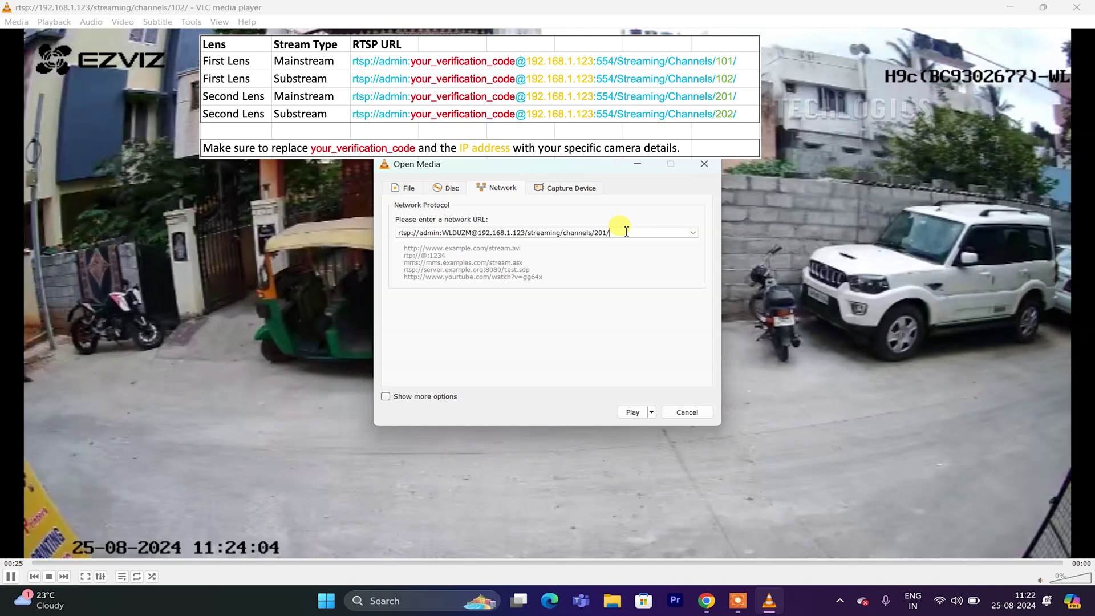
left_click(632, 411)
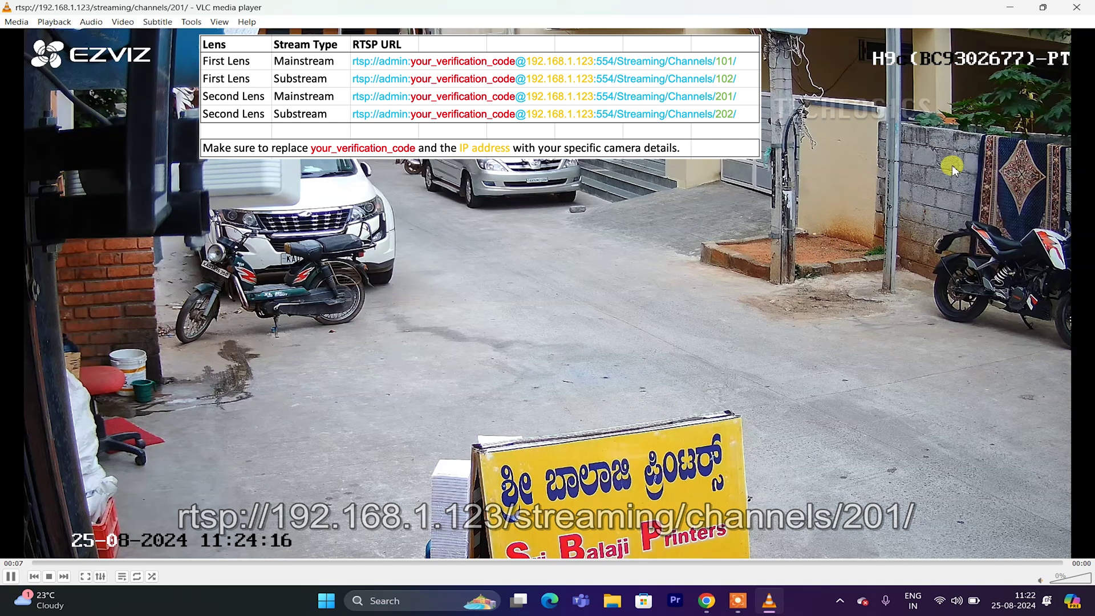
Step: Adjust the playback volume with the scroll wheel, ending at 0%
scroll(981, 399, "up", 2)
scroll(997, 432, "up", 9)
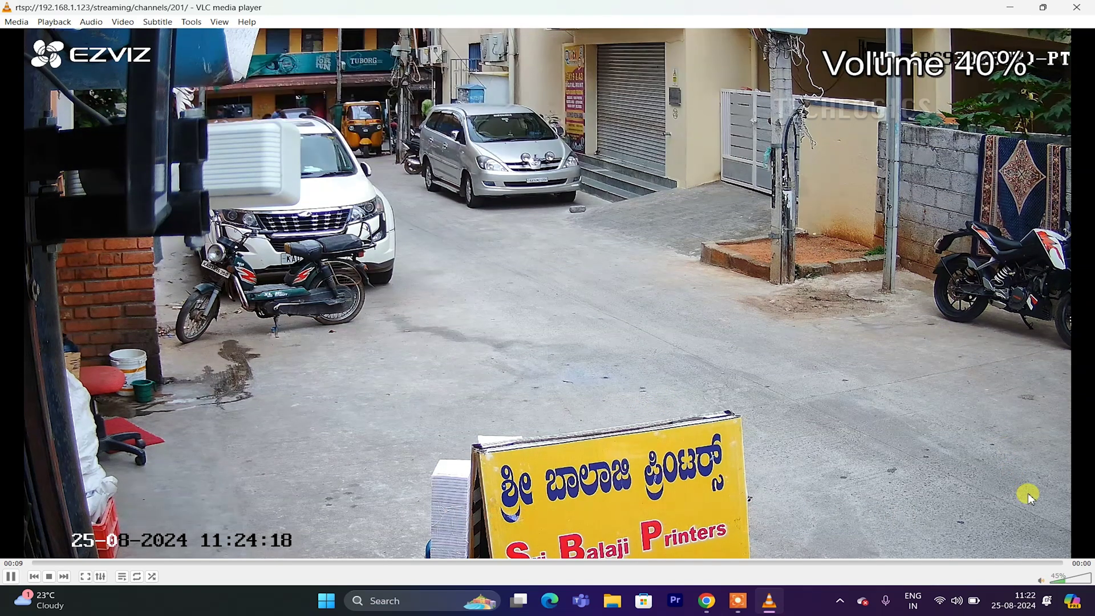
scroll(1028, 494, "down", 11)
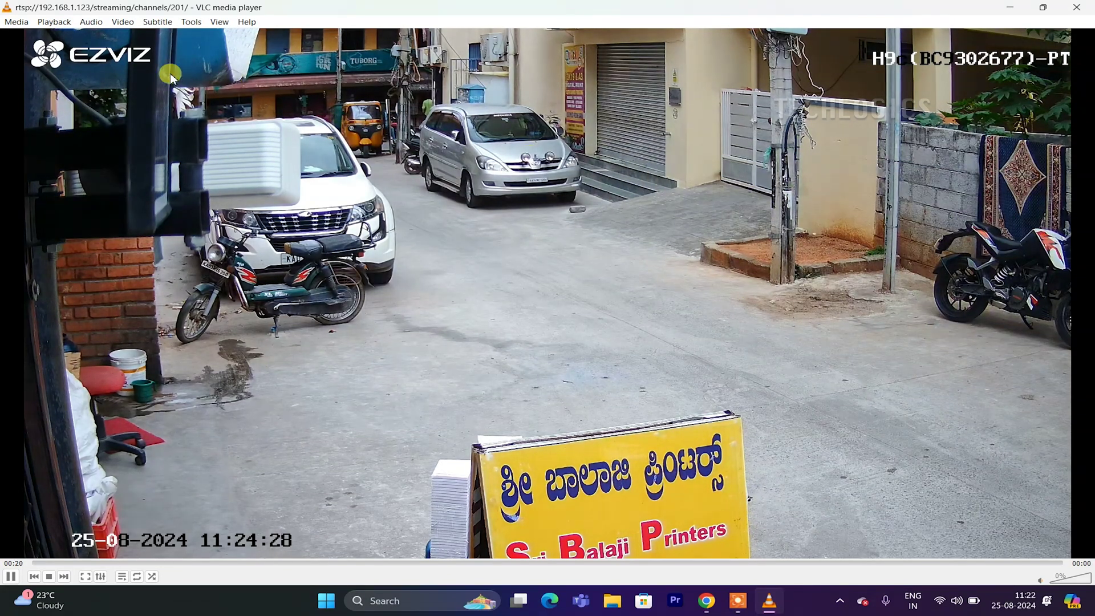
Step: Play the streaming/channels/202/ substream from the network URL, then close VLC
left_click(23, 25)
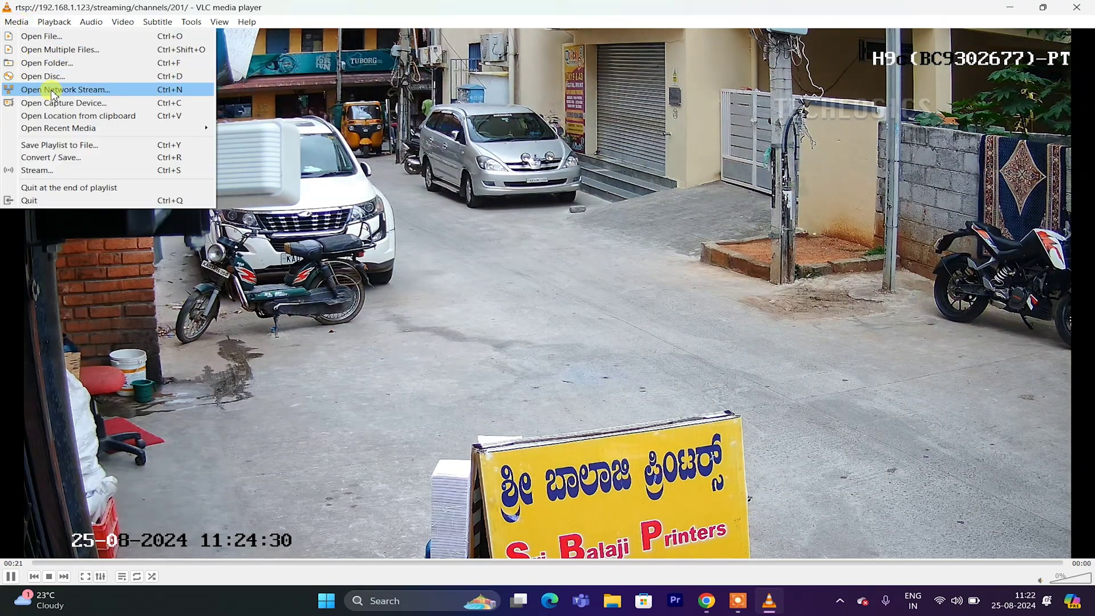
left_click(121, 90)
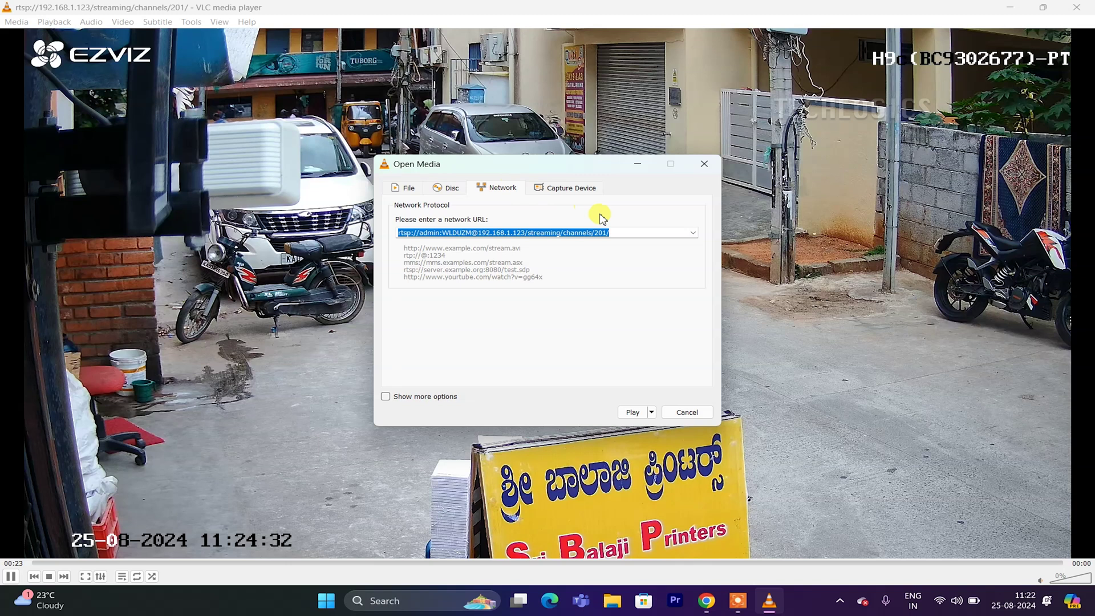
left_click(620, 234)
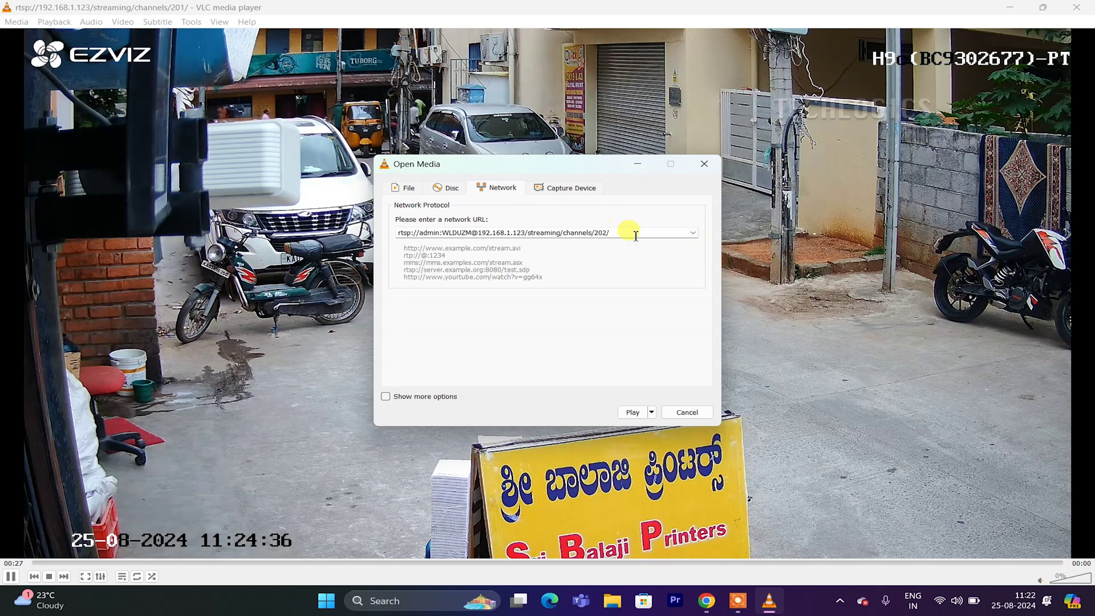
left_click(623, 418)
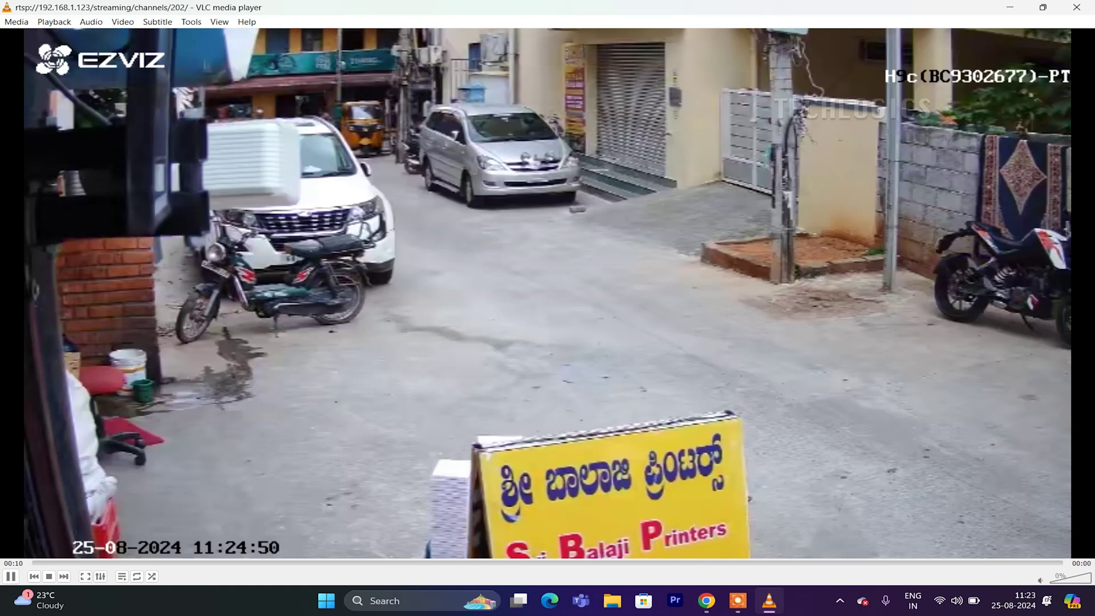
left_click(1076, 9)
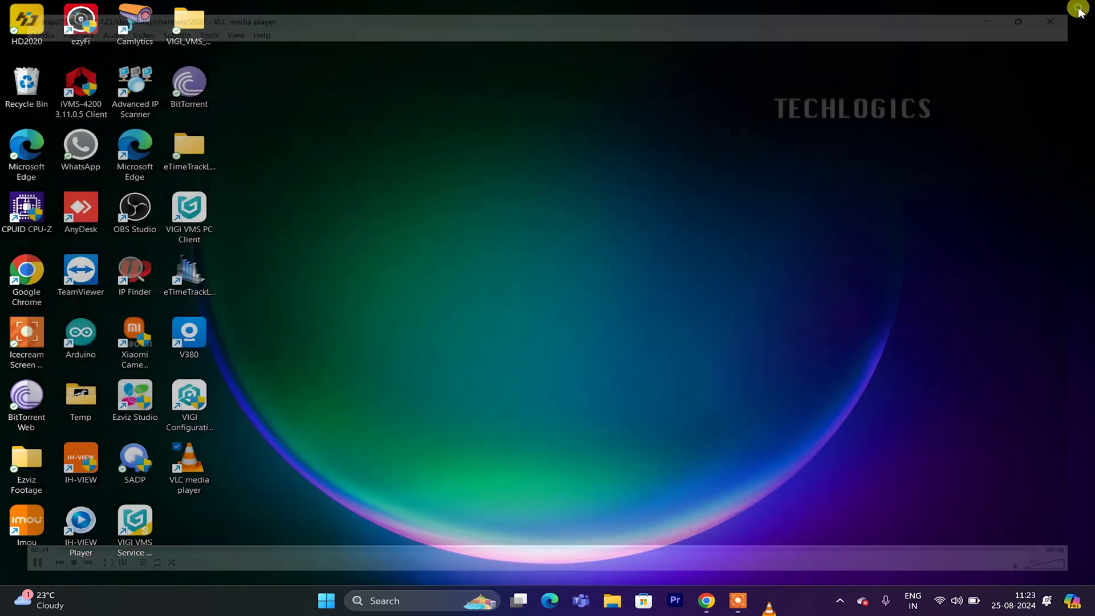